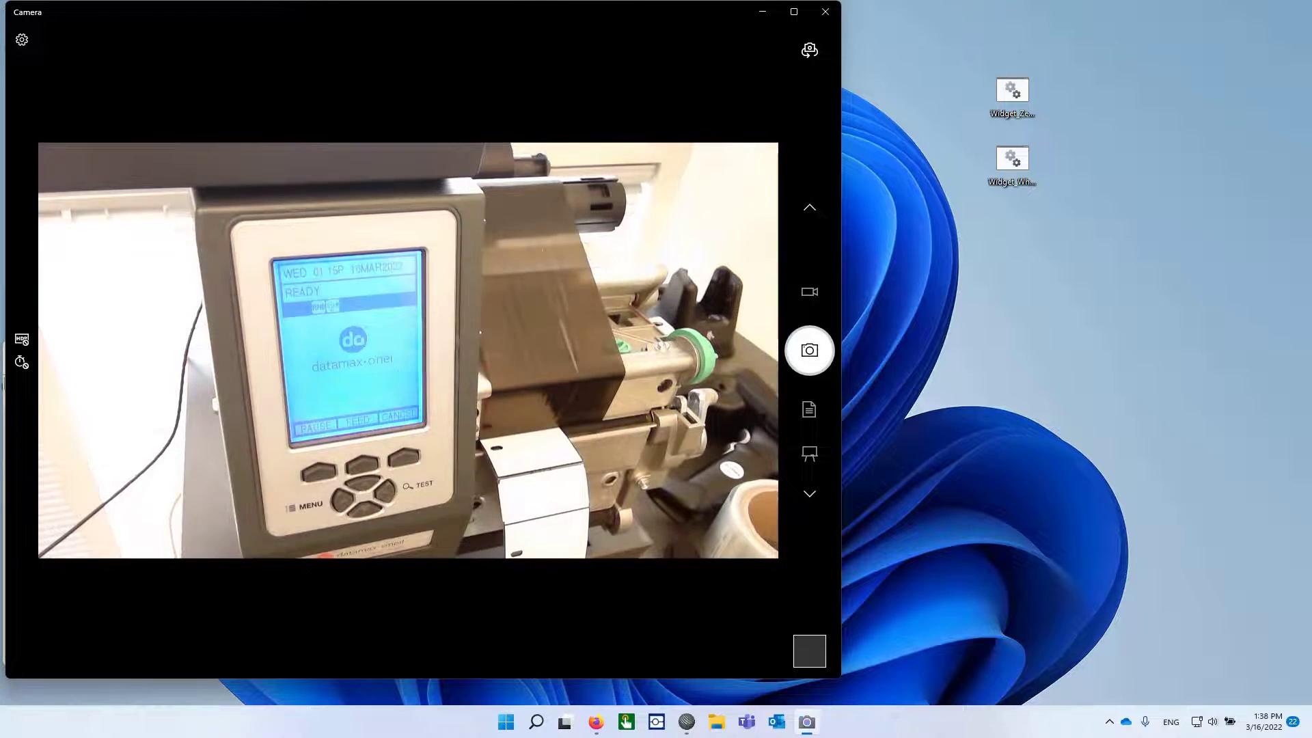
Step: Open the printer console in Firefox and go to Generic Network Configuration, Media Settings, then Print Control
left_click(595, 721)
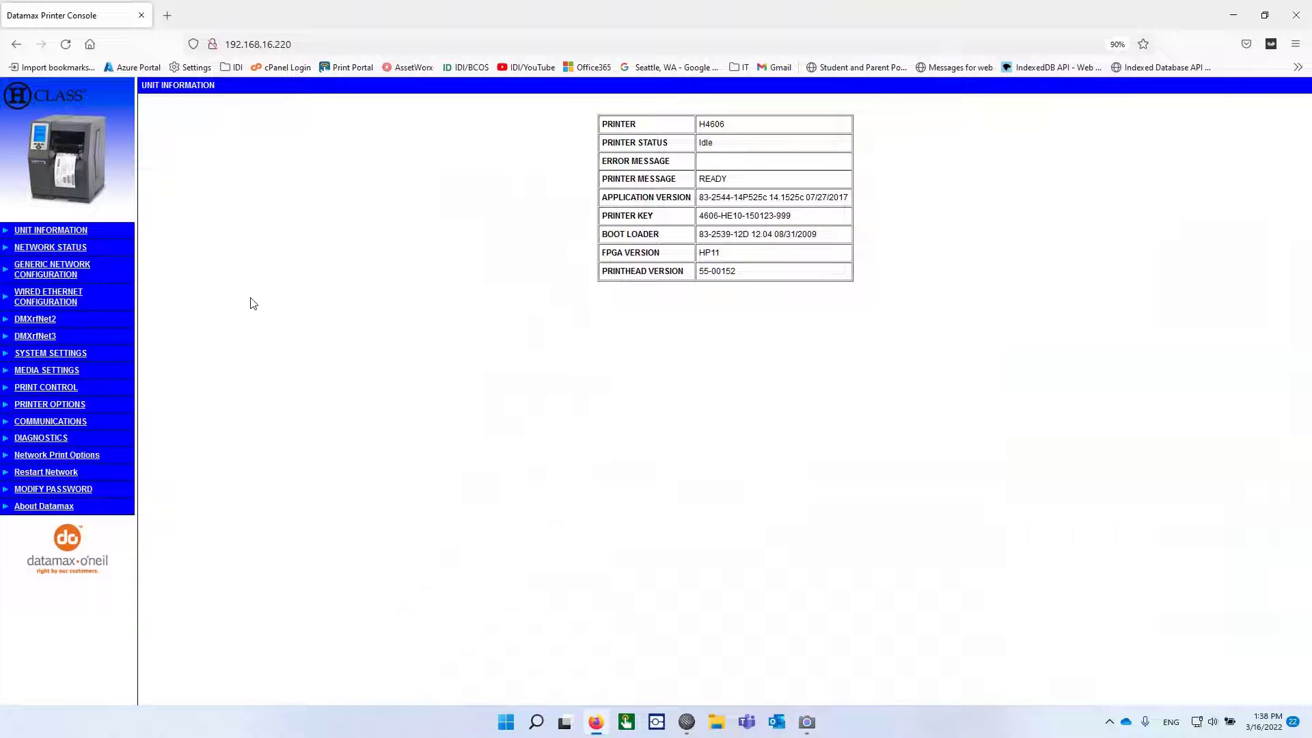
left_click(42, 271)
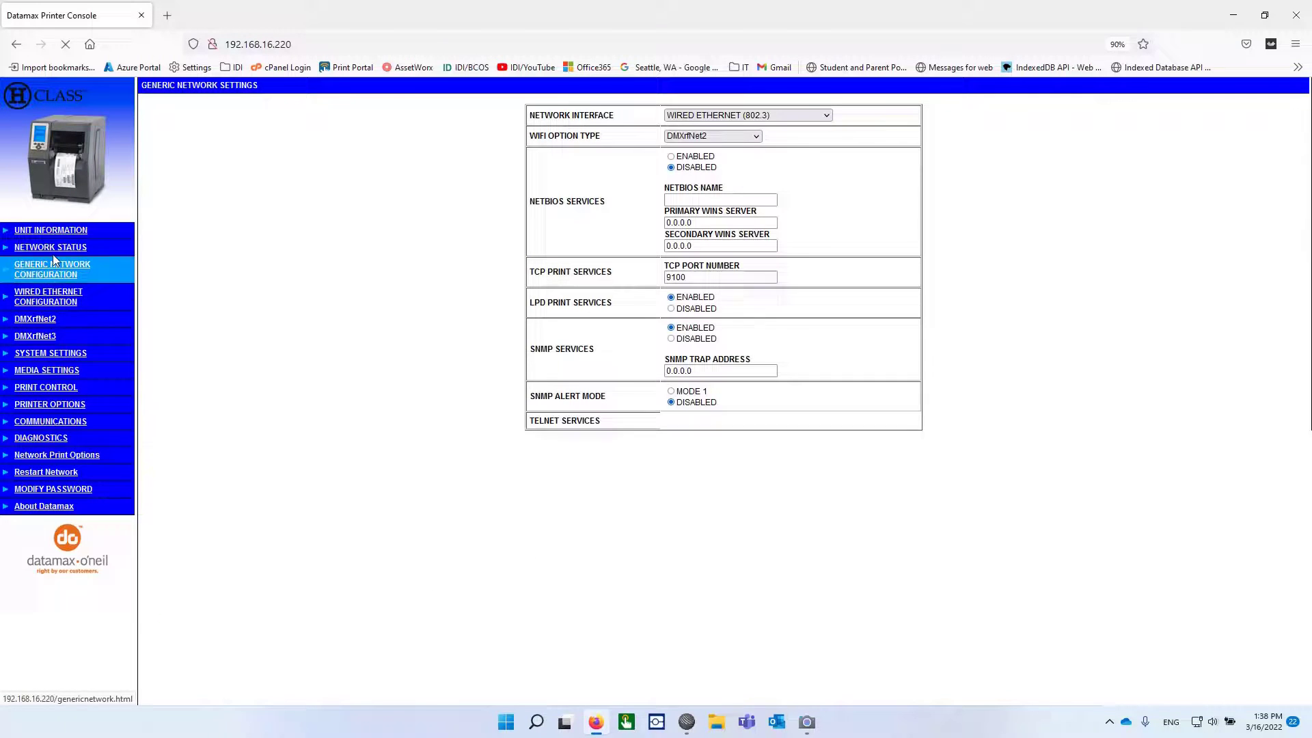
left_click(54, 371)
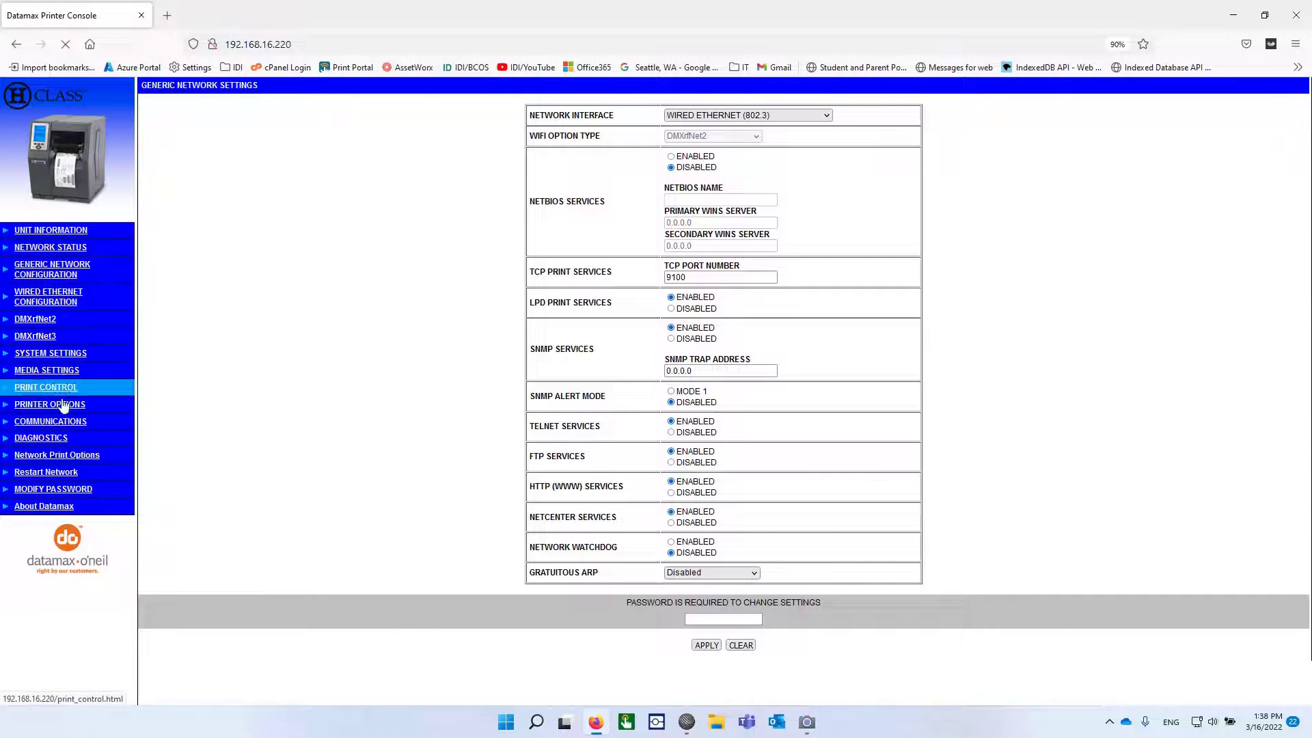
left_click(63, 390)
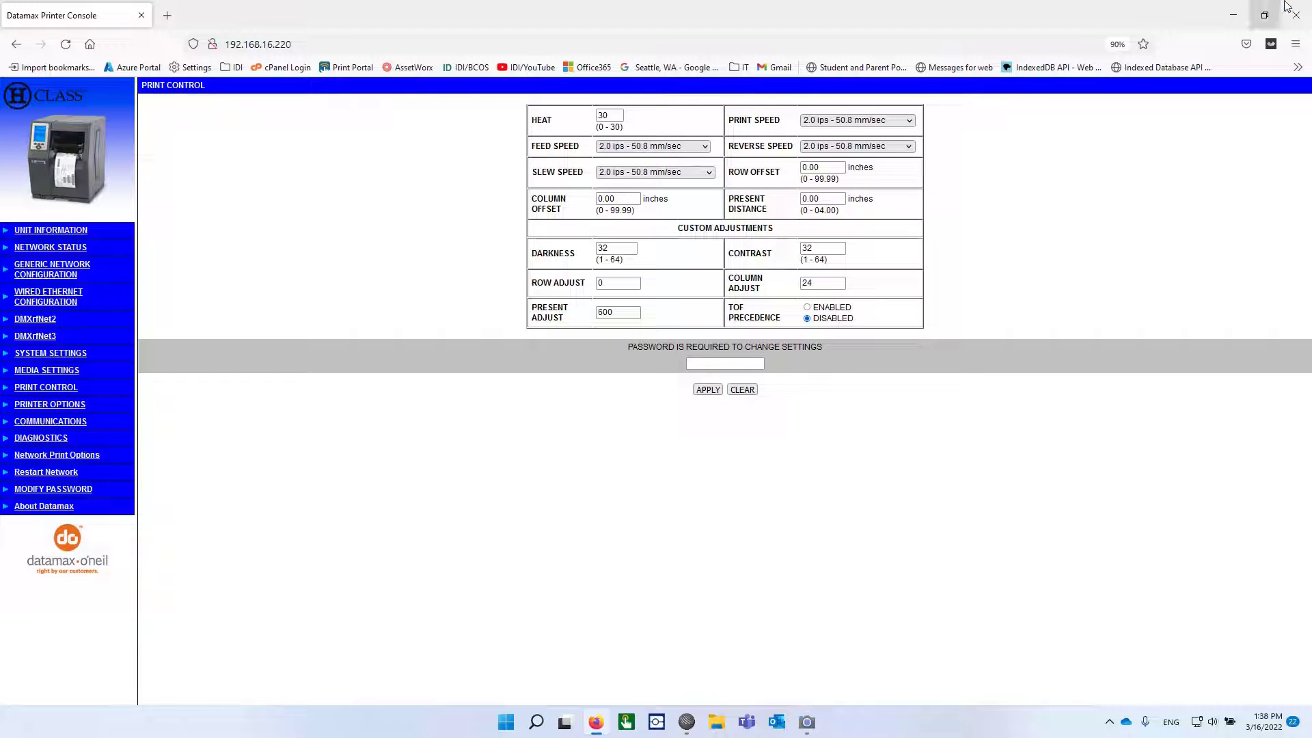
Step: Minimize the browser, shrink the Camera window, and select line 1 of the AlloyMed cfg in SciTE
left_click(1244, 10)
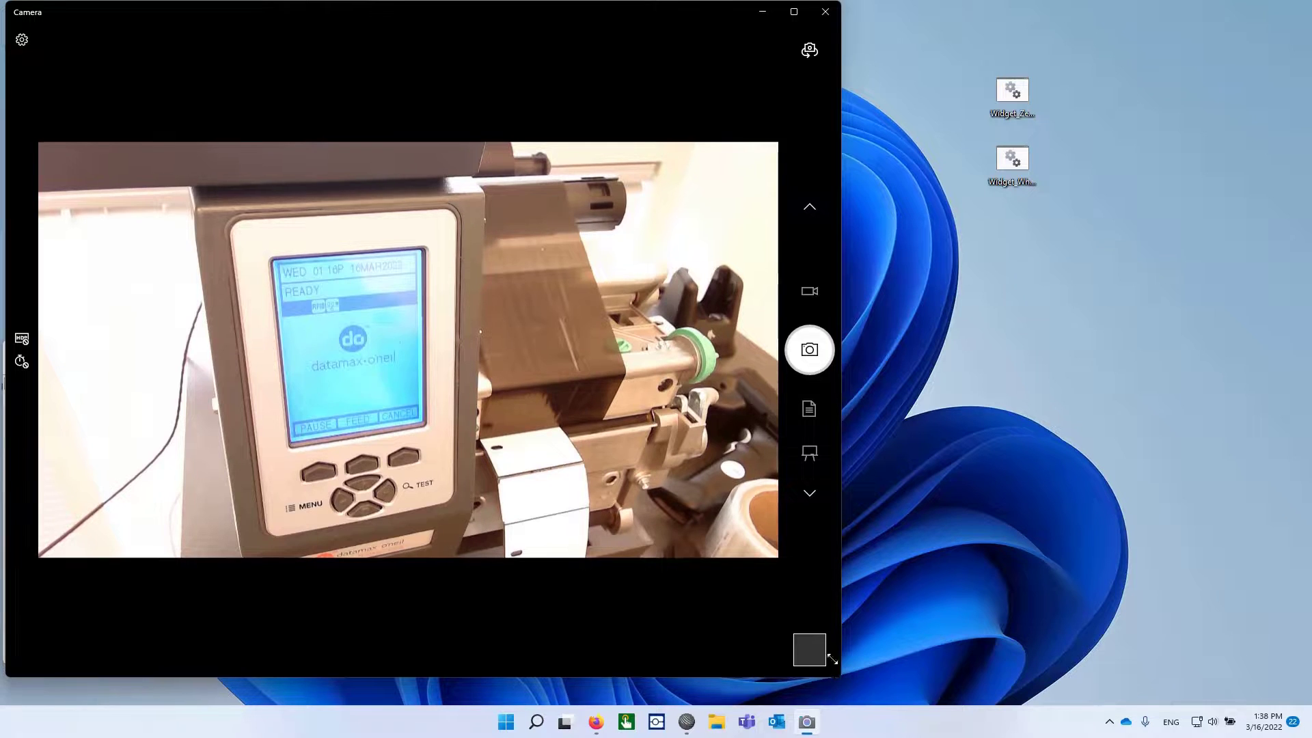
left_click_drag(839, 676, 630, 324)
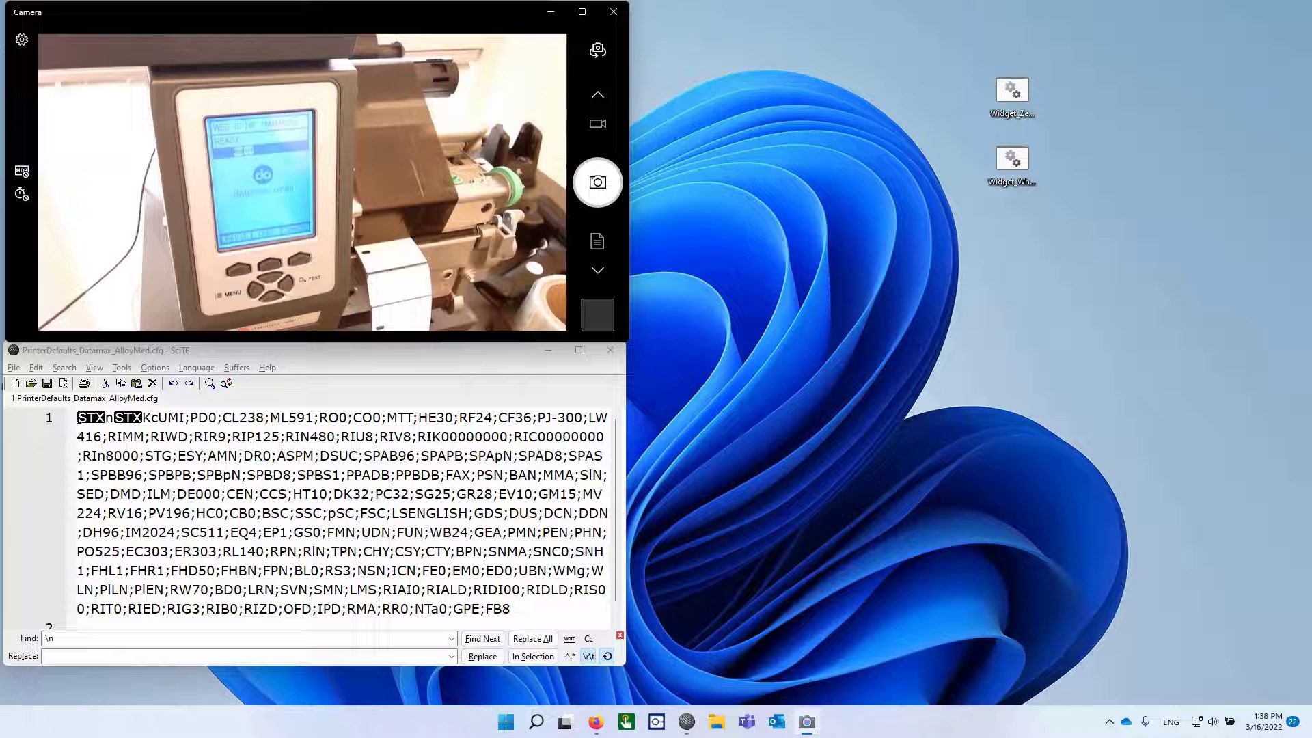
left_click_drag(77, 417, 528, 594)
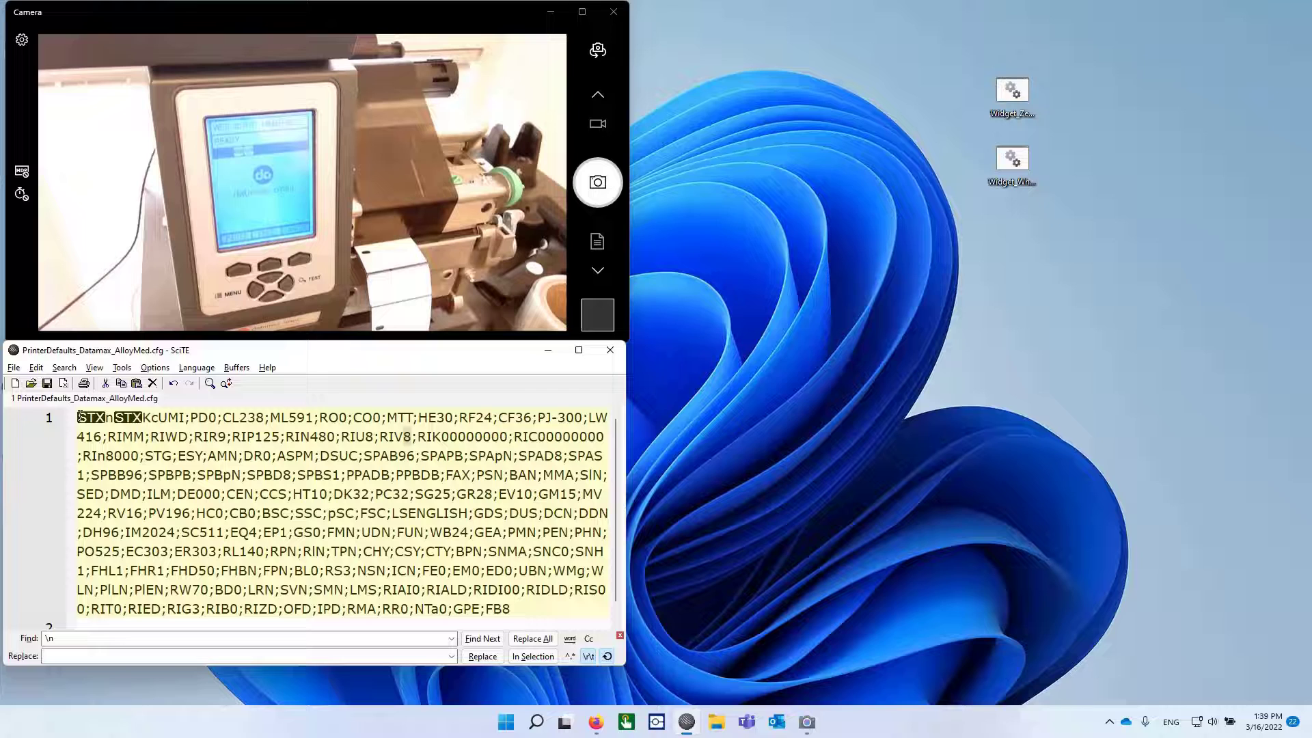
left_click_drag(80, 417, 545, 614)
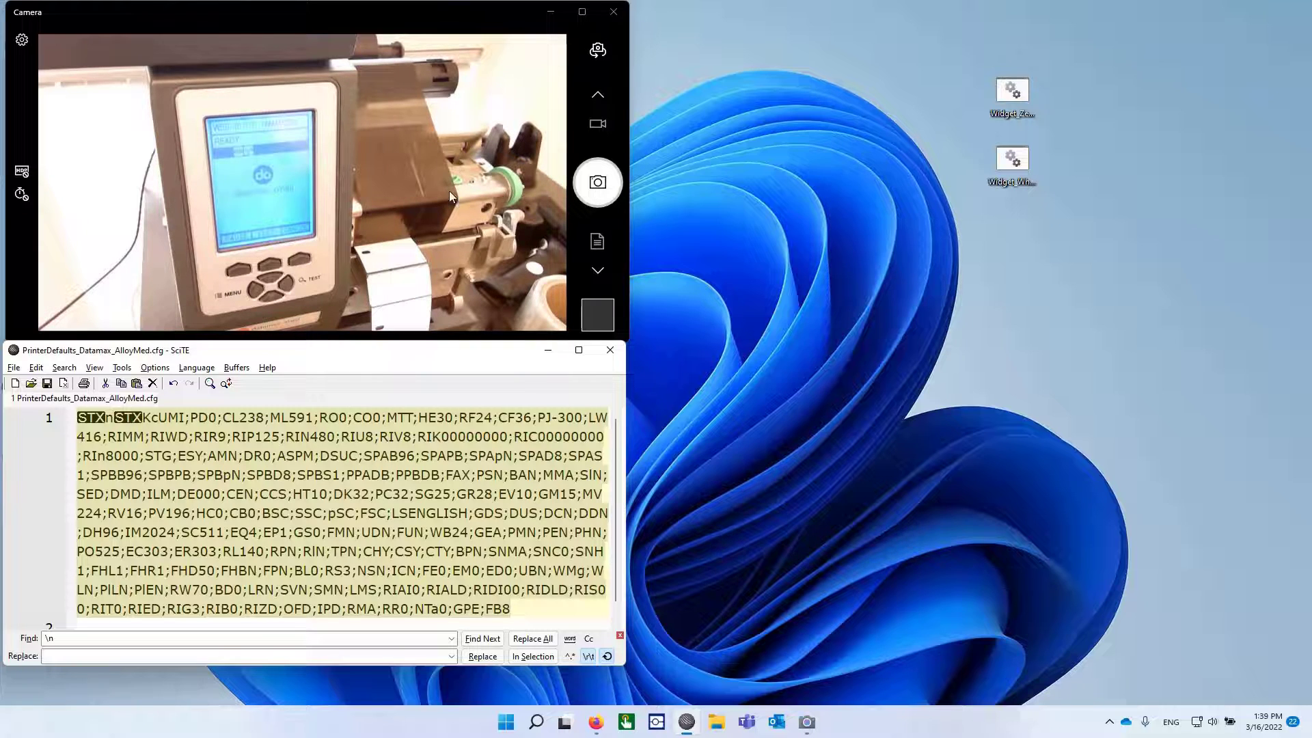
Step: Search for Printers & scanners and open the Datamax H-4606 printer's settings page
left_click(505, 721)
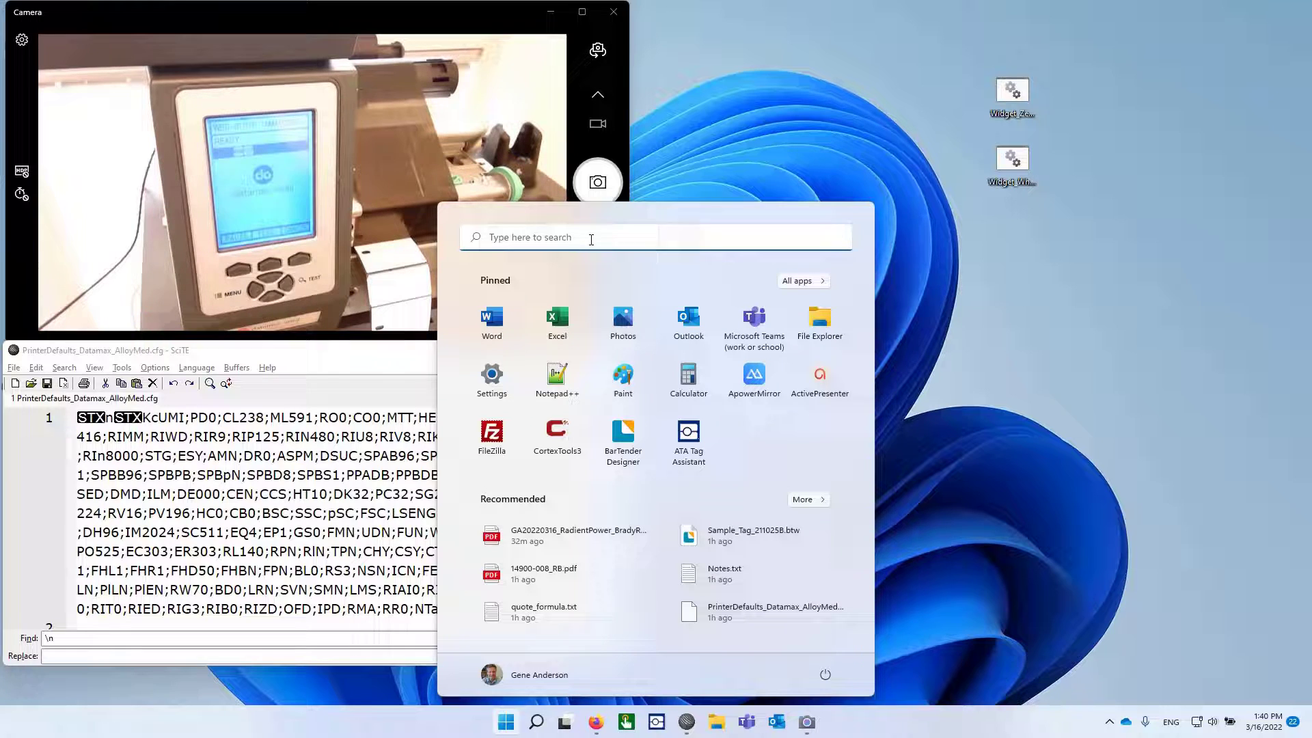
left_click(591, 238)
type("printers & scanners")
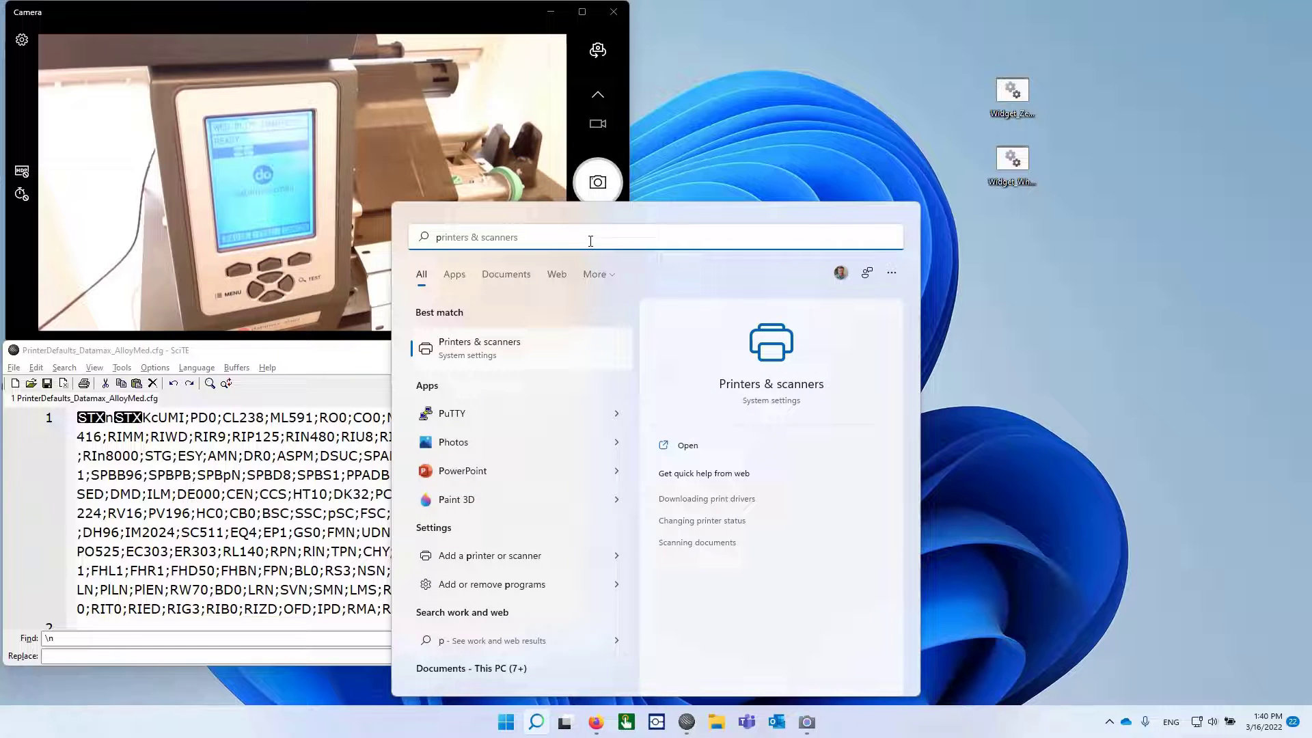
left_click(482, 351)
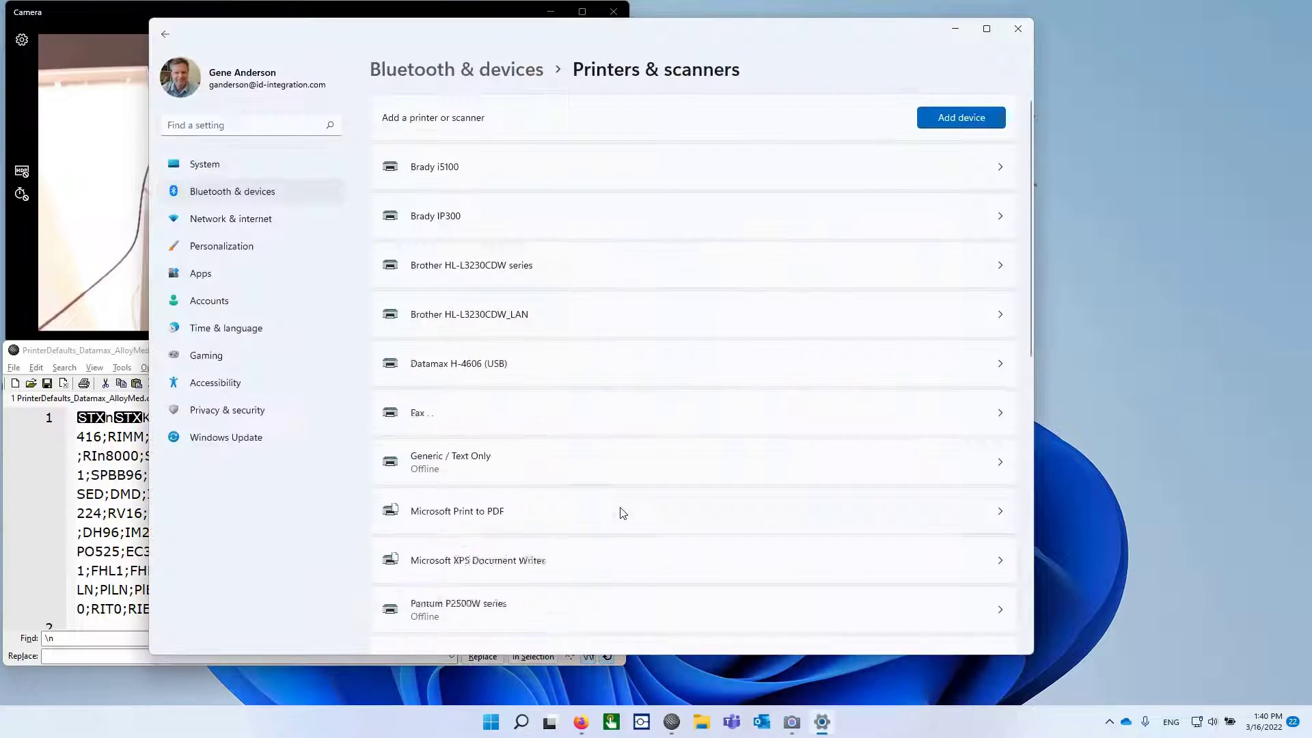
left_click(431, 469)
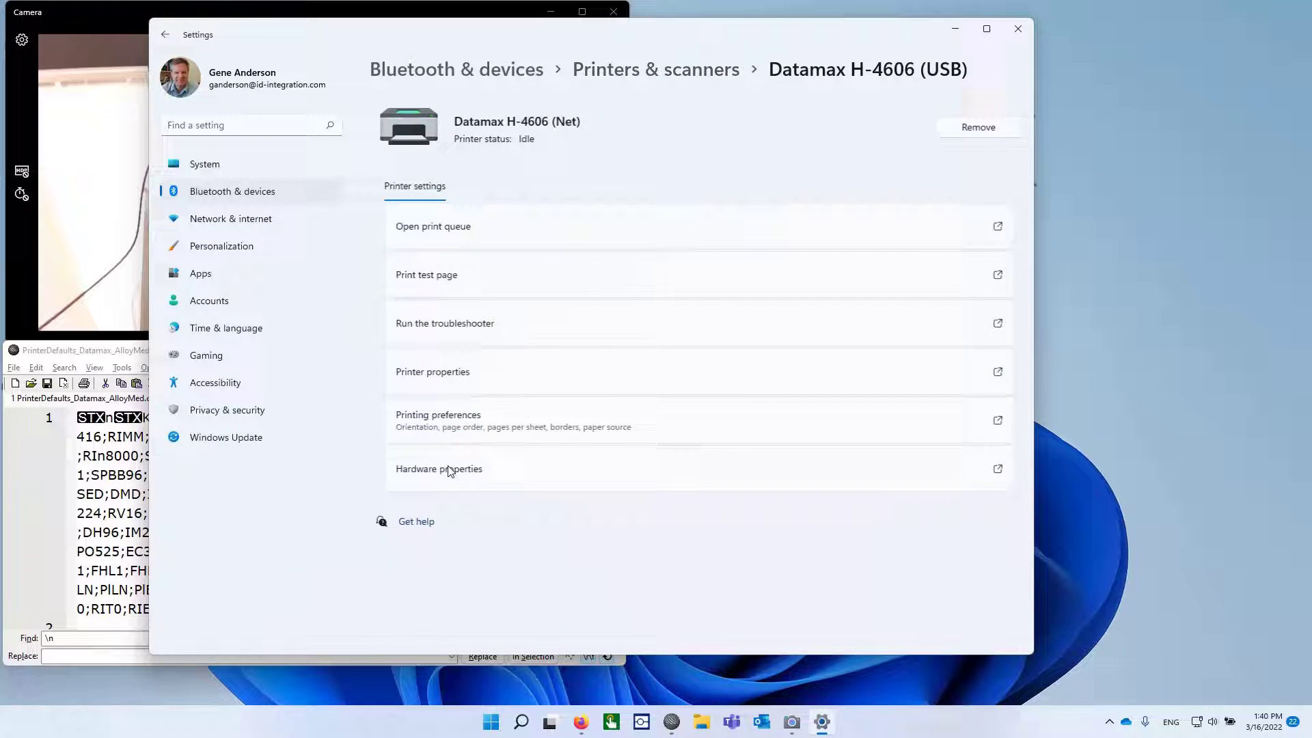
Step: Open the Datamax H-4606 properties, check the Ports tab, then expand the Tools tab's Action list
left_click(444, 375)
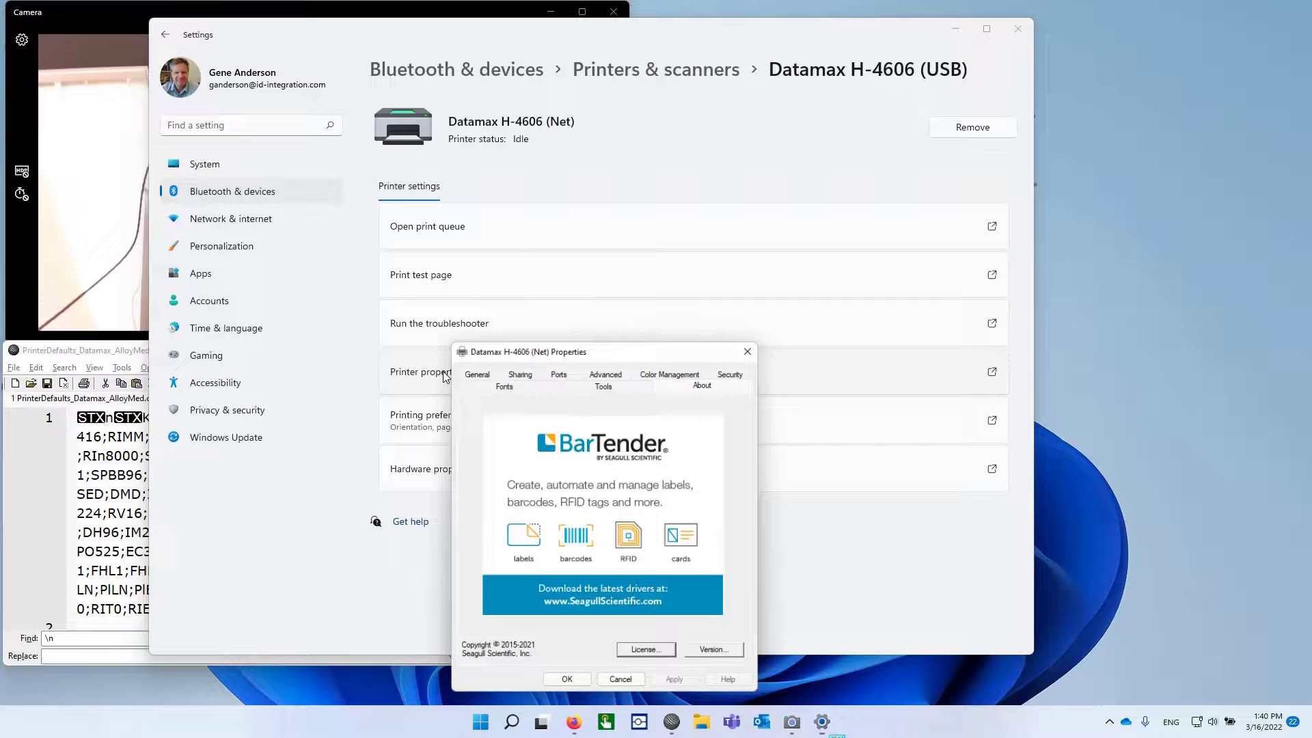
left_click(561, 376)
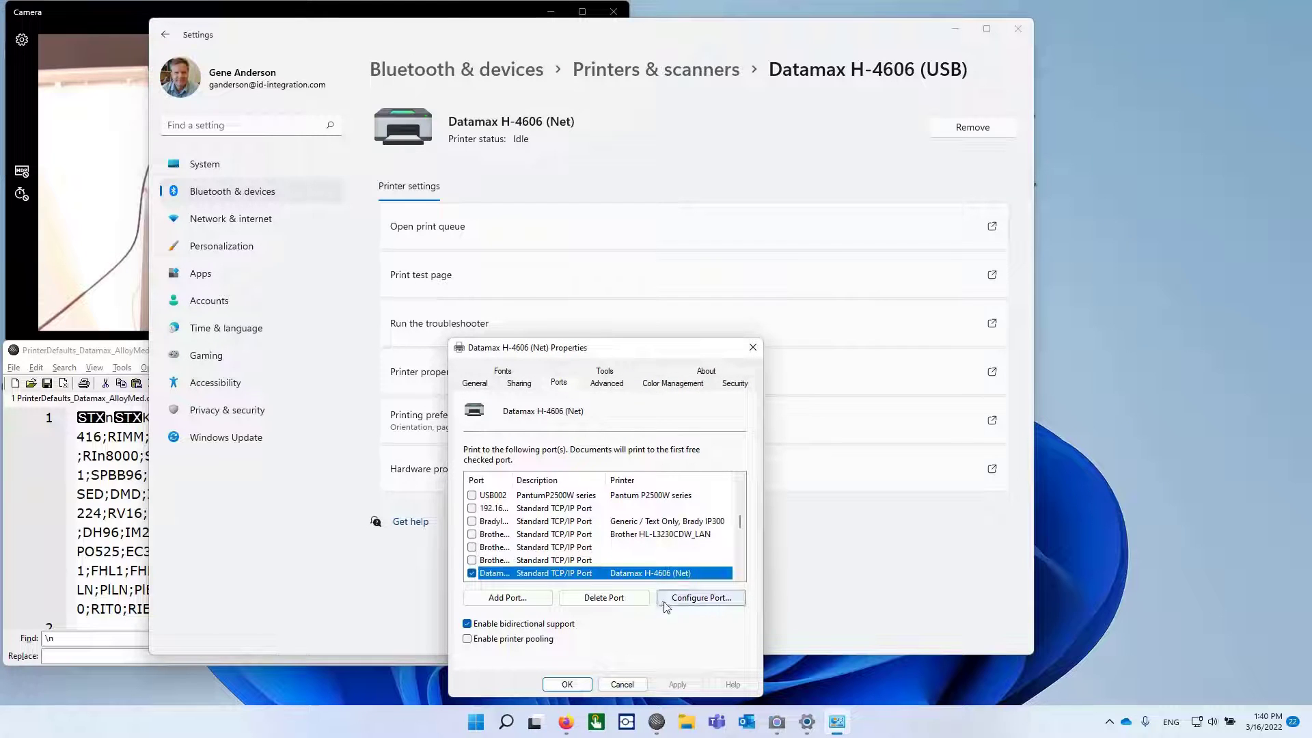
left_click(701, 598)
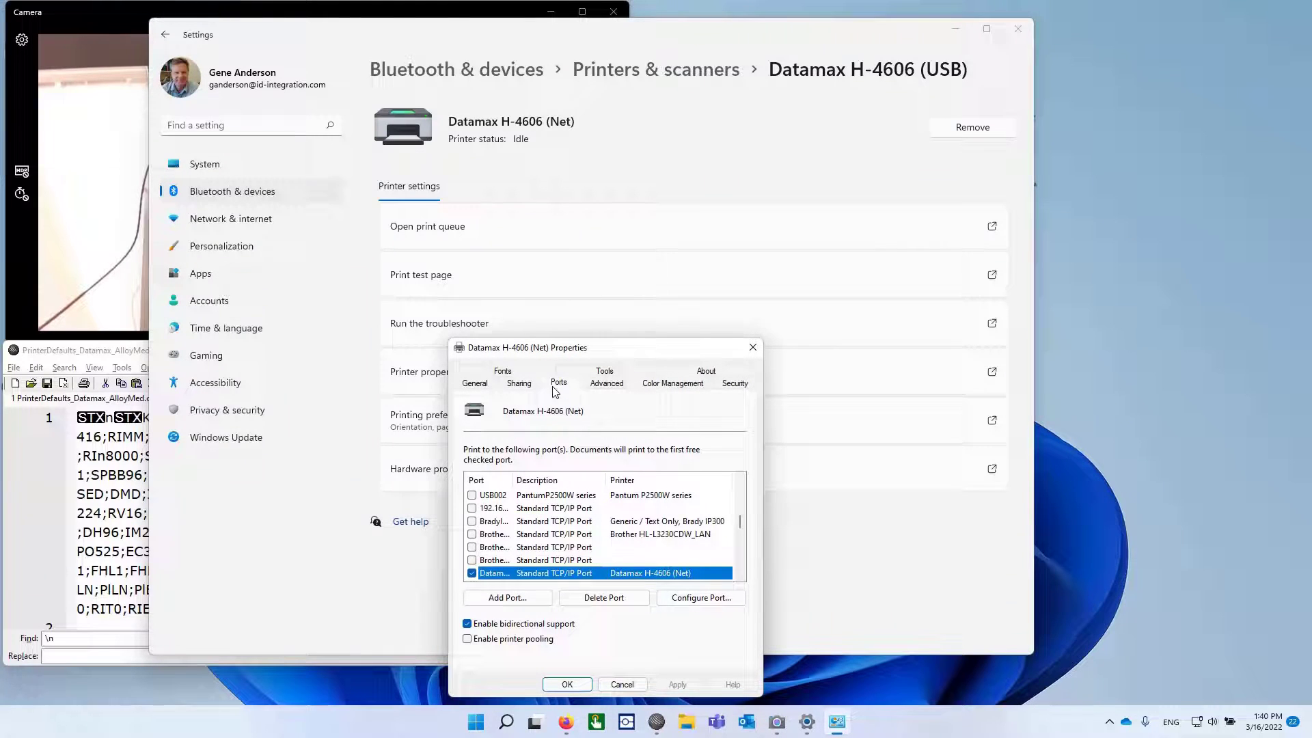
left_click(605, 372)
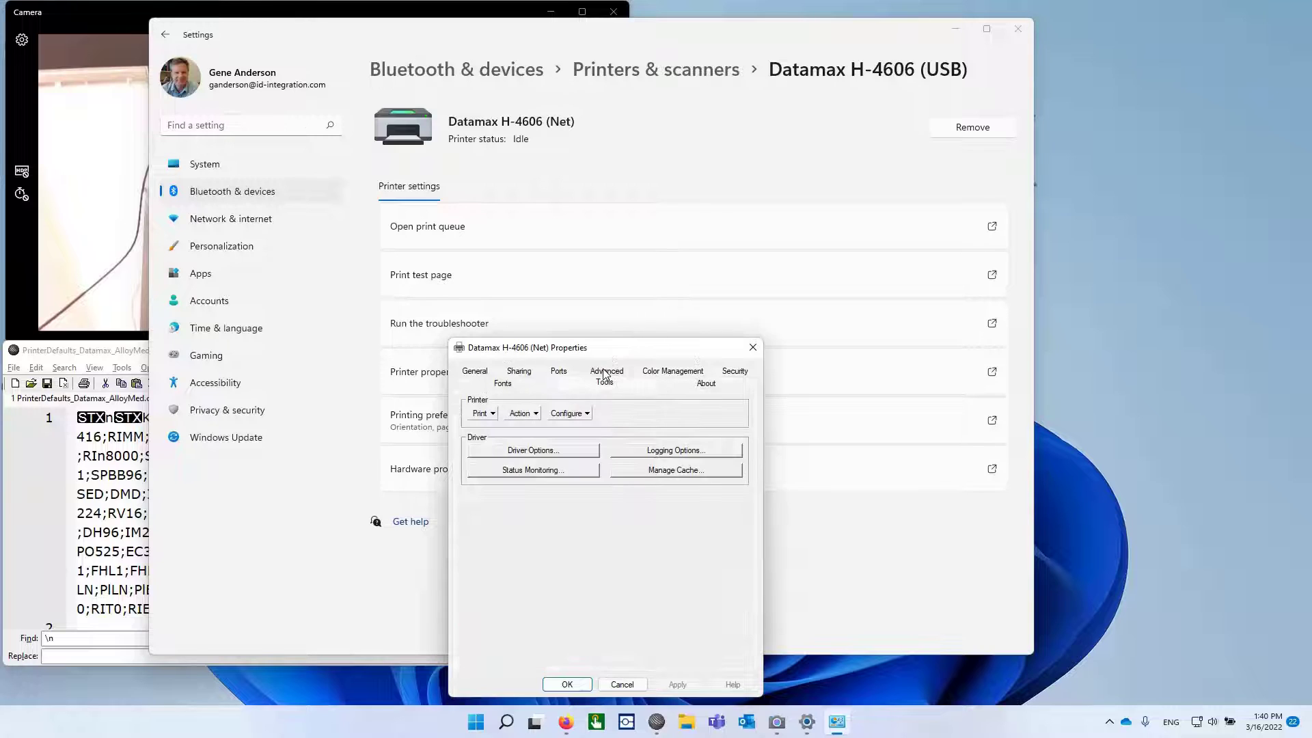
left_click(536, 414)
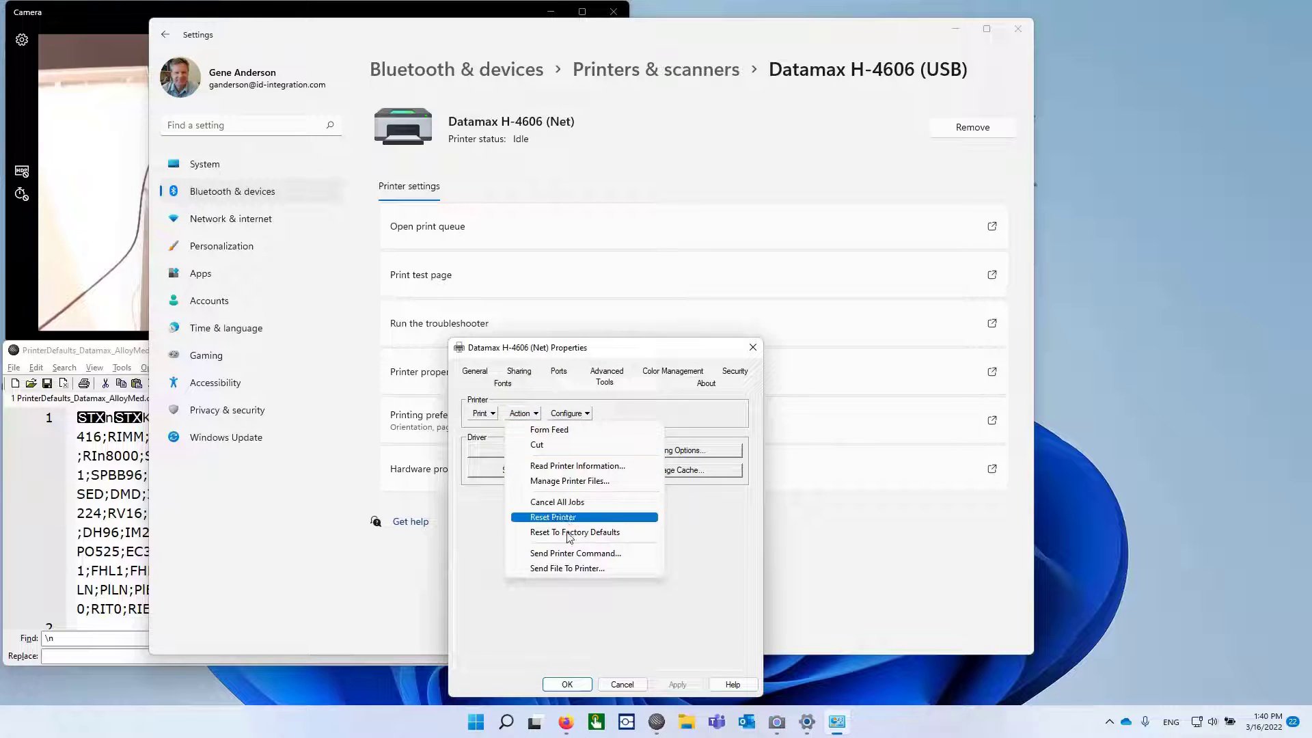
Step: Use Send File To Printer to send PrinterDefaults_Datamax_AlloyMed.cfg from the Desktop
left_click(595, 569)
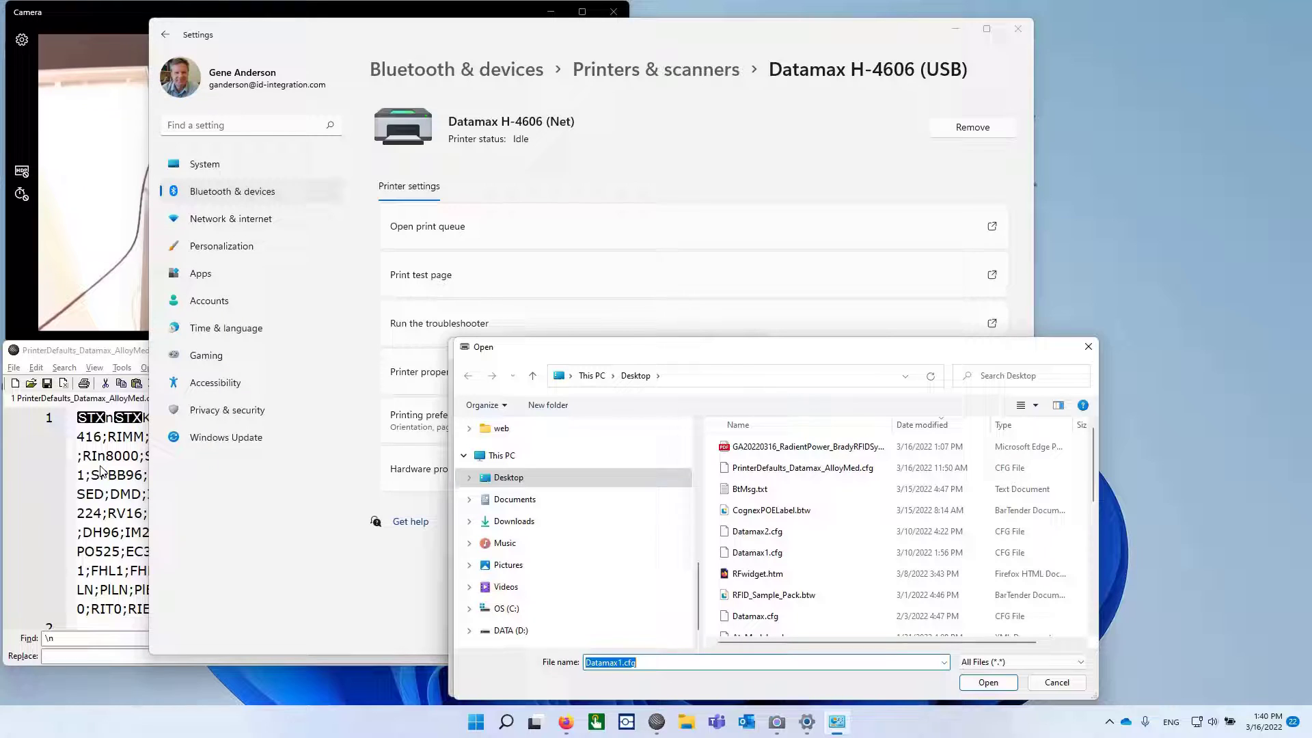
left_click(792, 474)
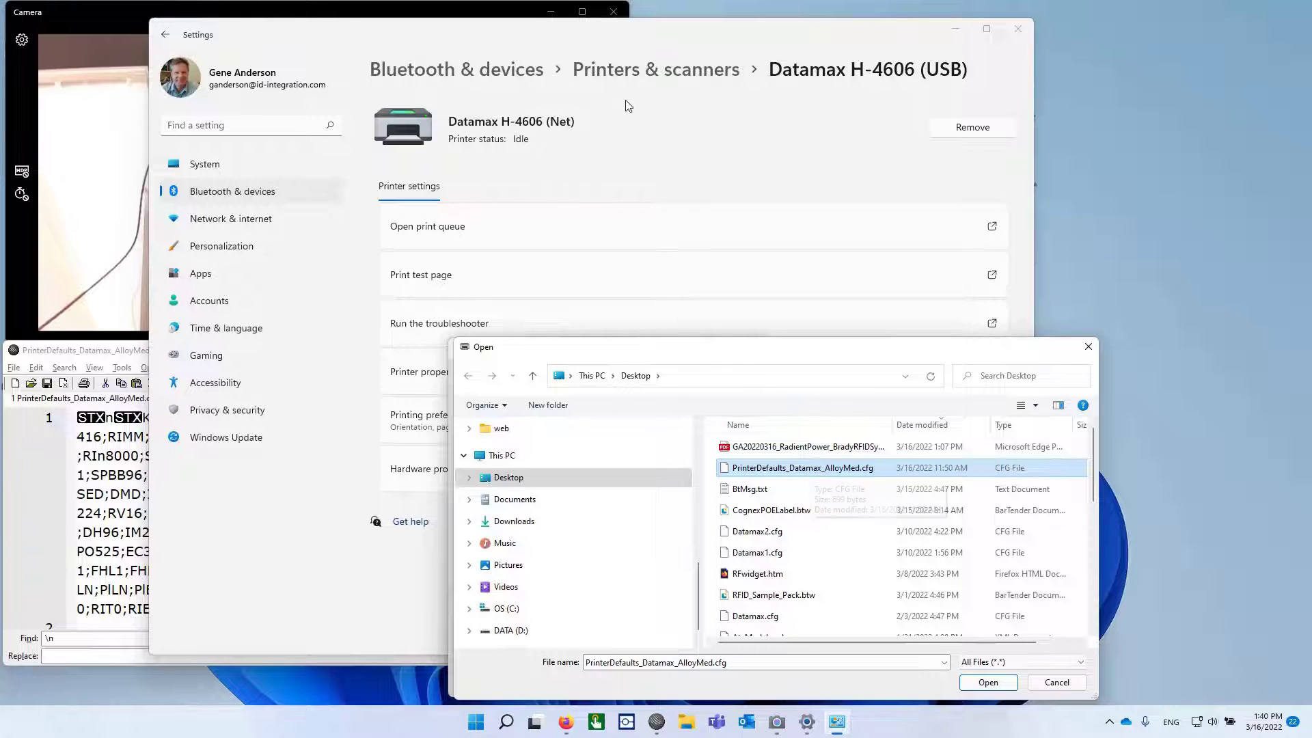
left_click(955, 33)
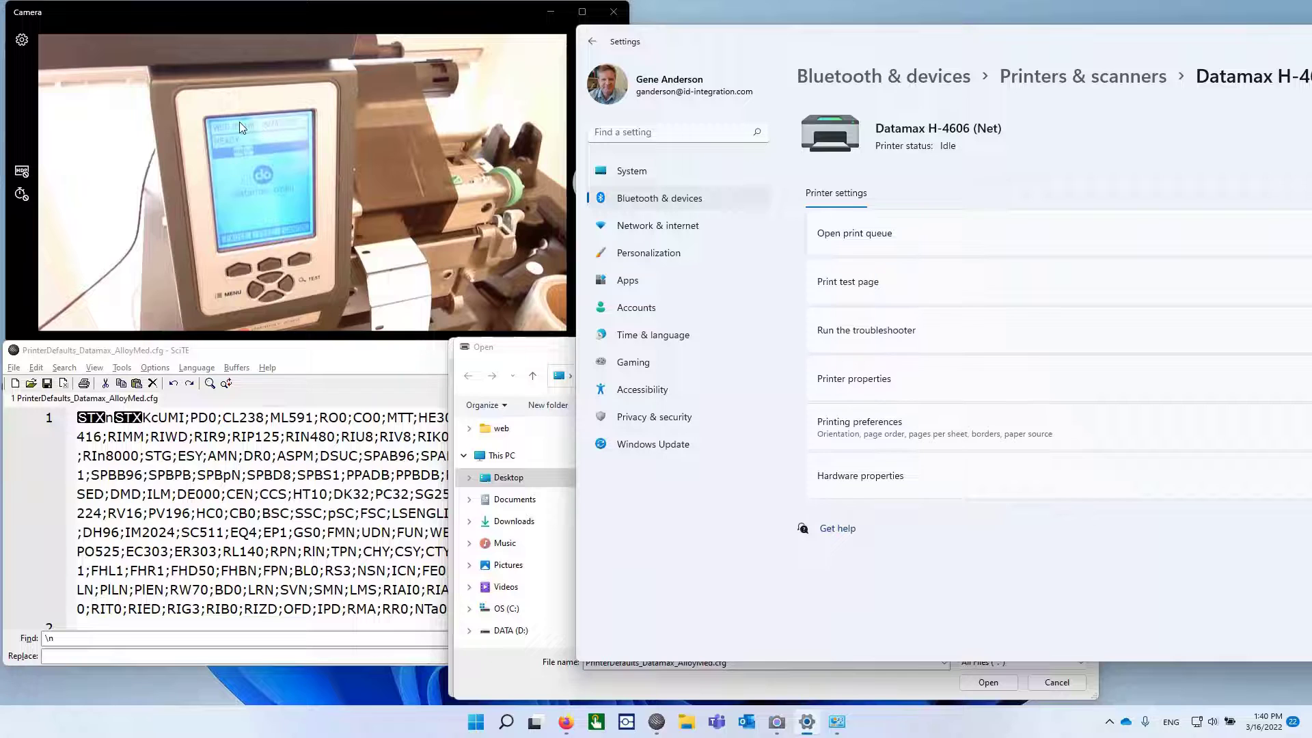
left_click(519, 482)
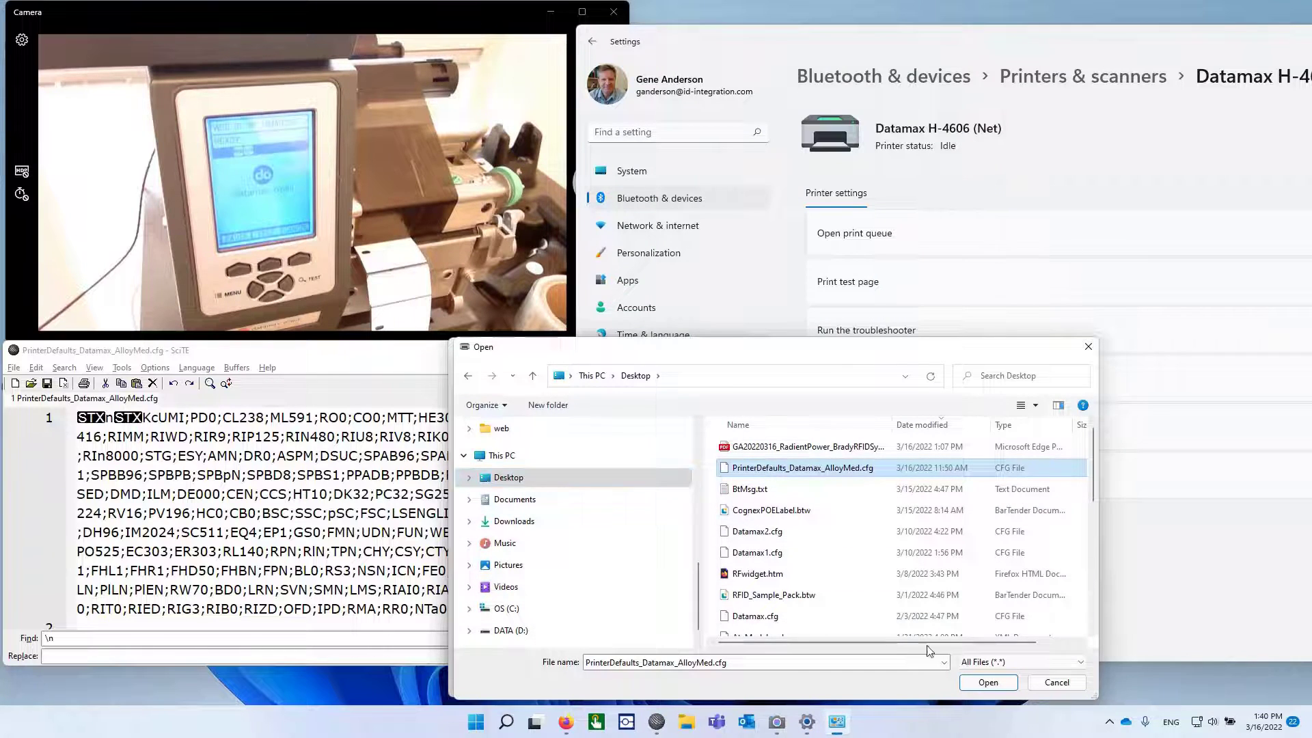
left_click(988, 682)
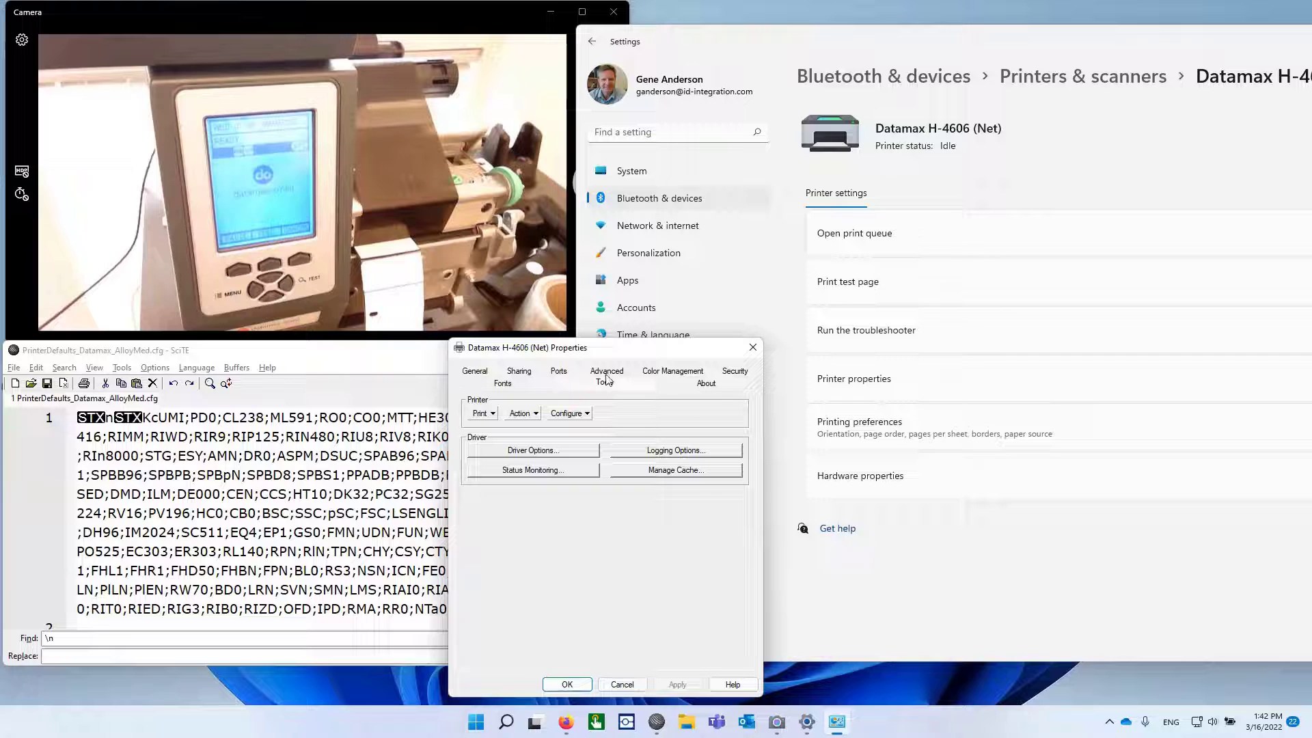
Step: Close the properties dialog and highlight 'RF24;CF36' on line 1 of the cfg file in SciTE
left_click(752, 347)
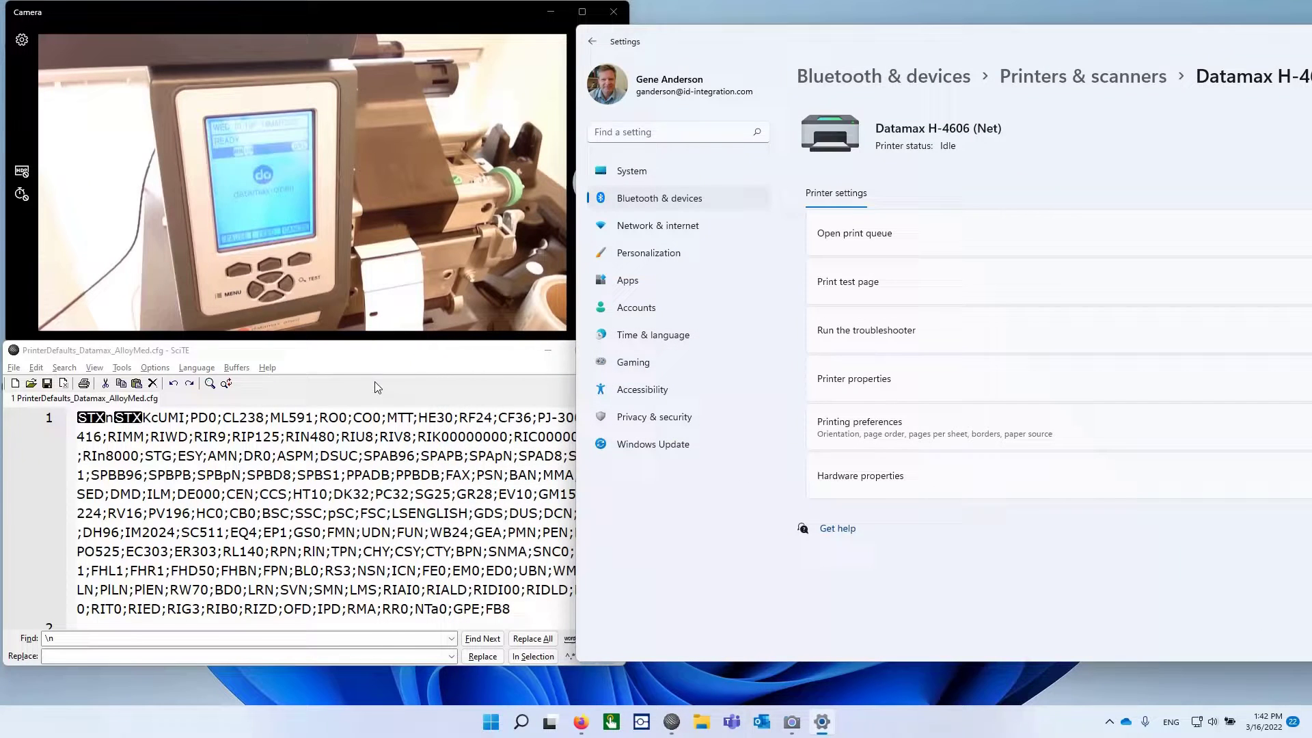
left_click(373, 356)
key("ctrl+a")
left_click(432, 423)
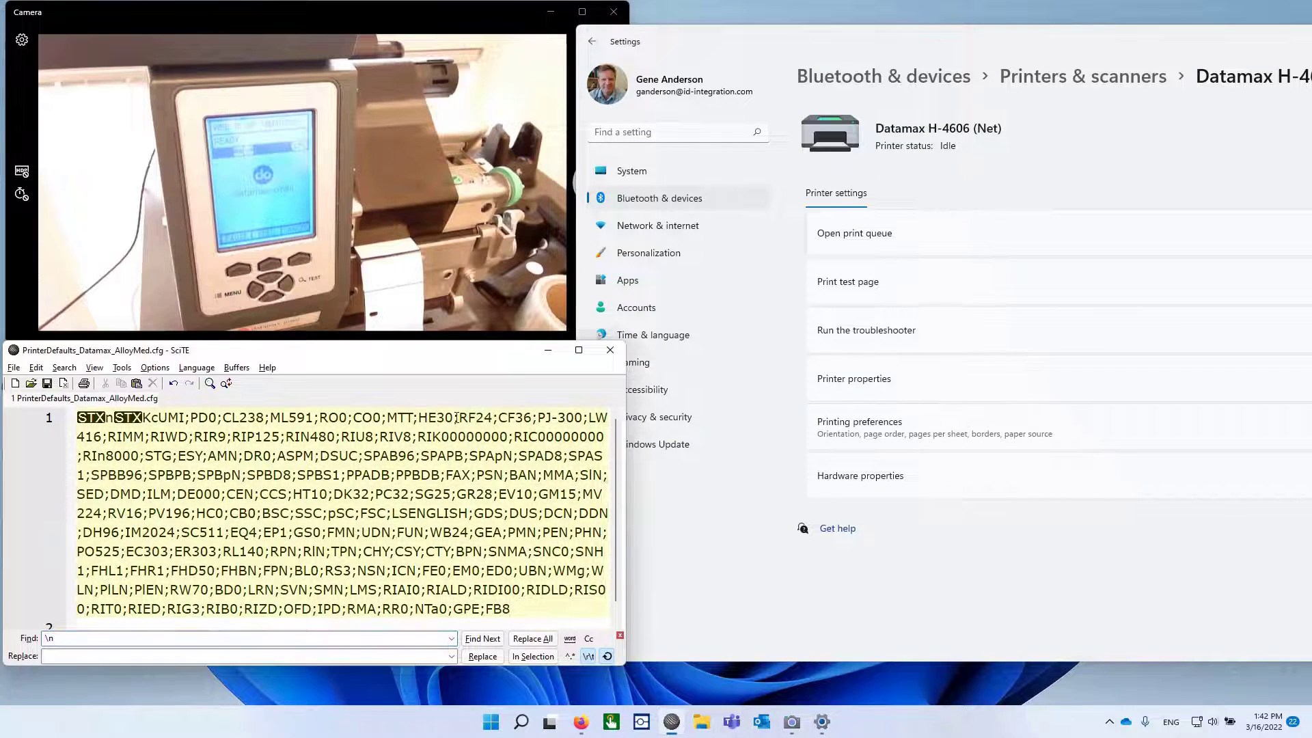
left_click_drag(458, 417, 539, 418)
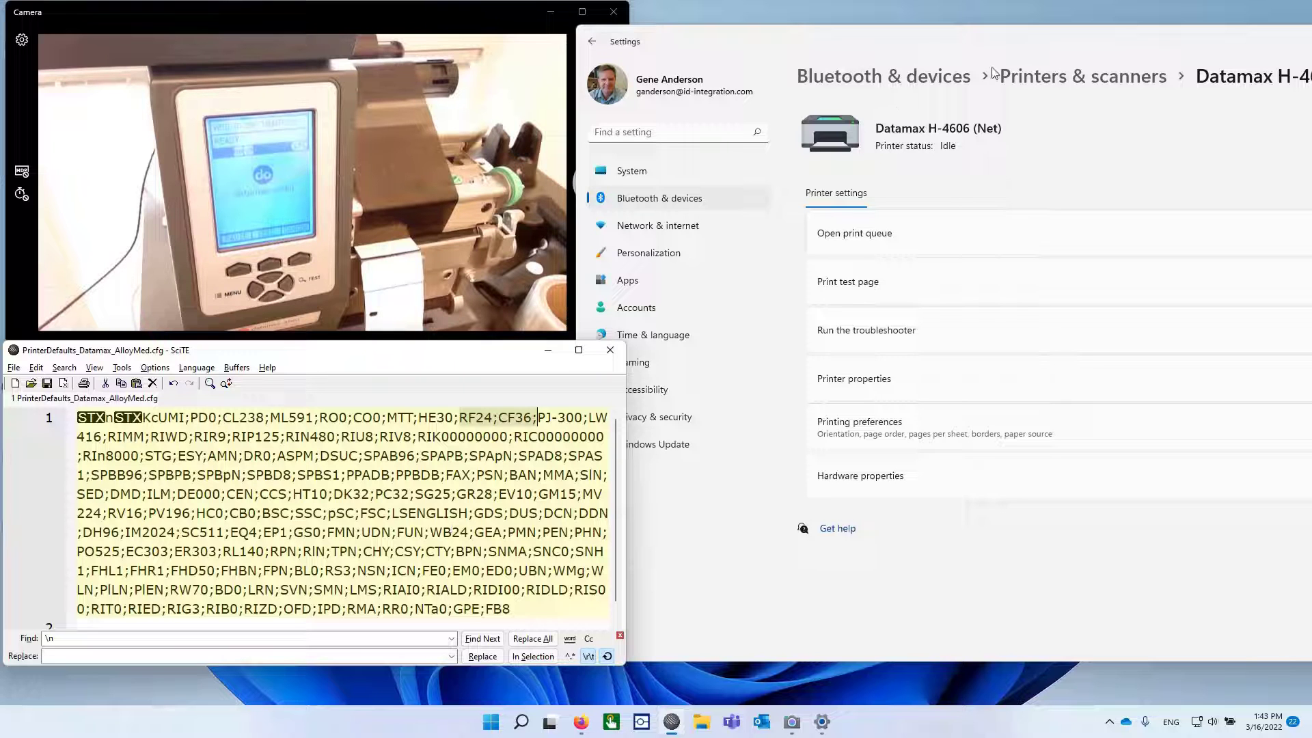
Step: Close Windows Settings, return to the Firefox printer console, and select its address bar
left_click_drag(1049, 35, 600, 109)
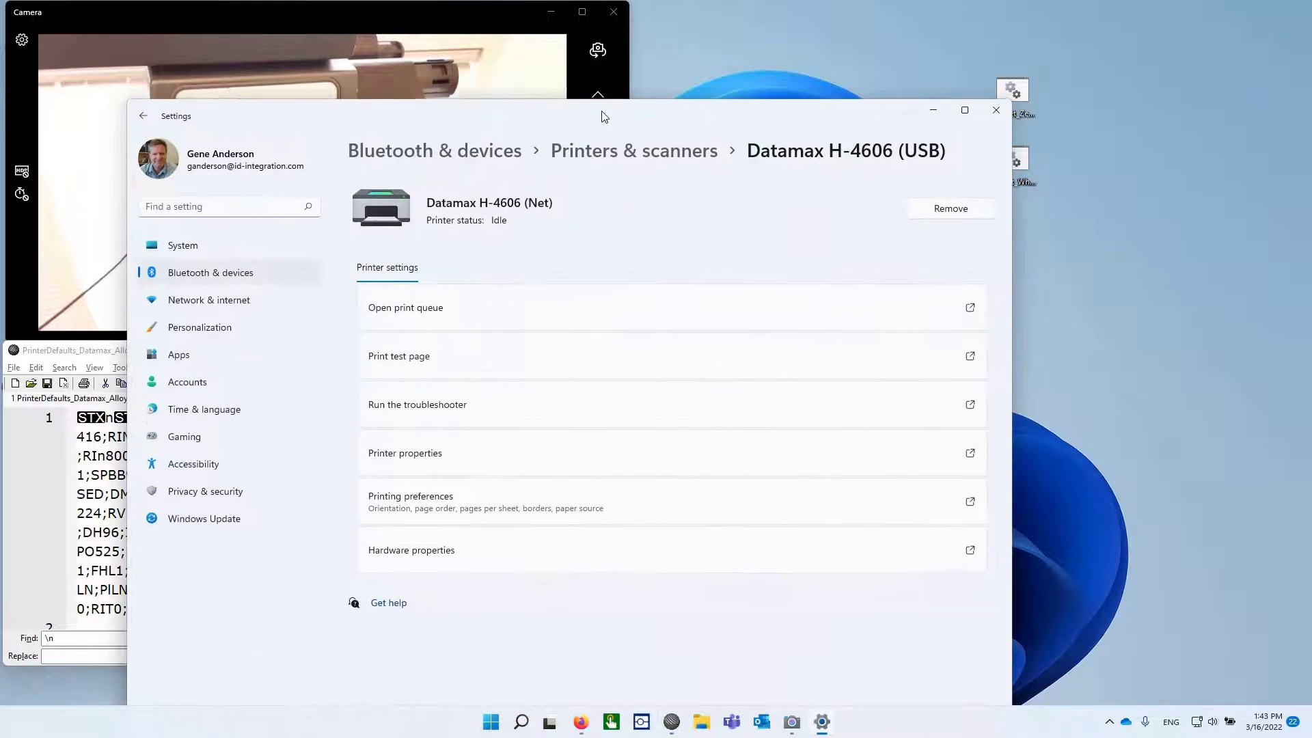
left_click(996, 109)
left_click(593, 729)
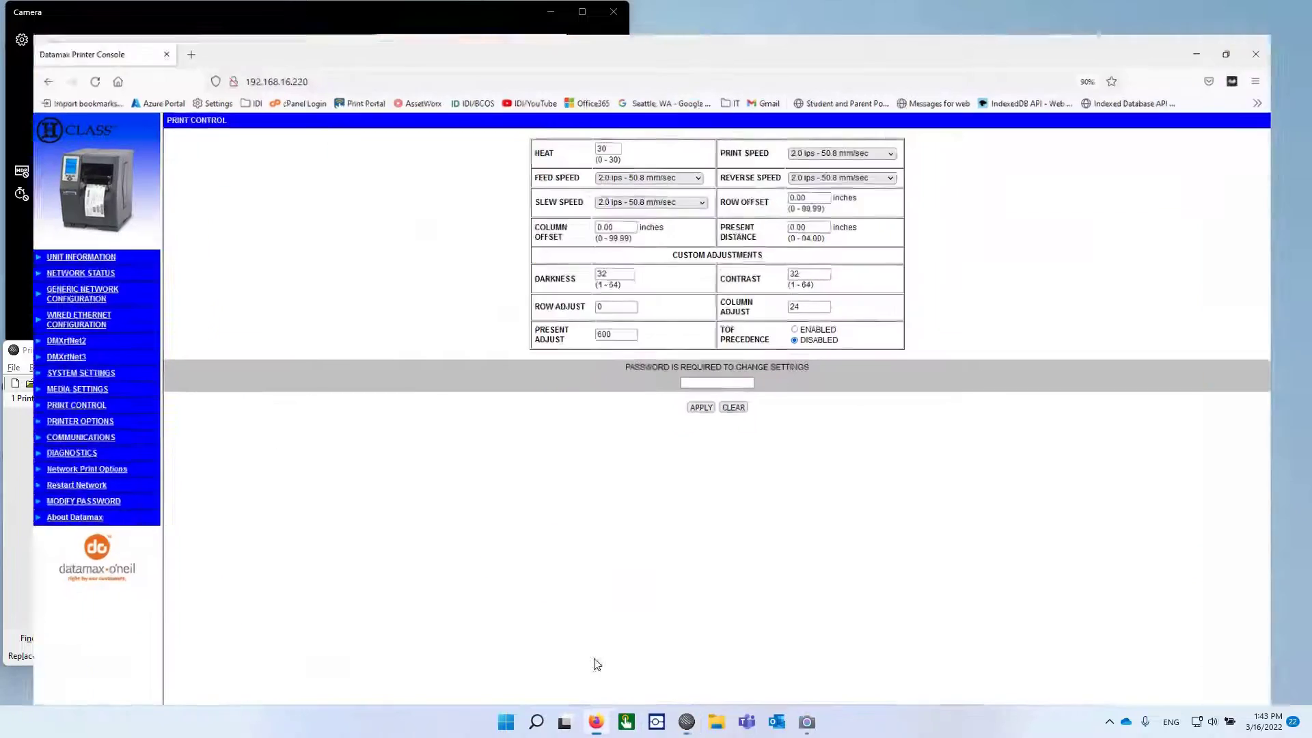
left_click(305, 43)
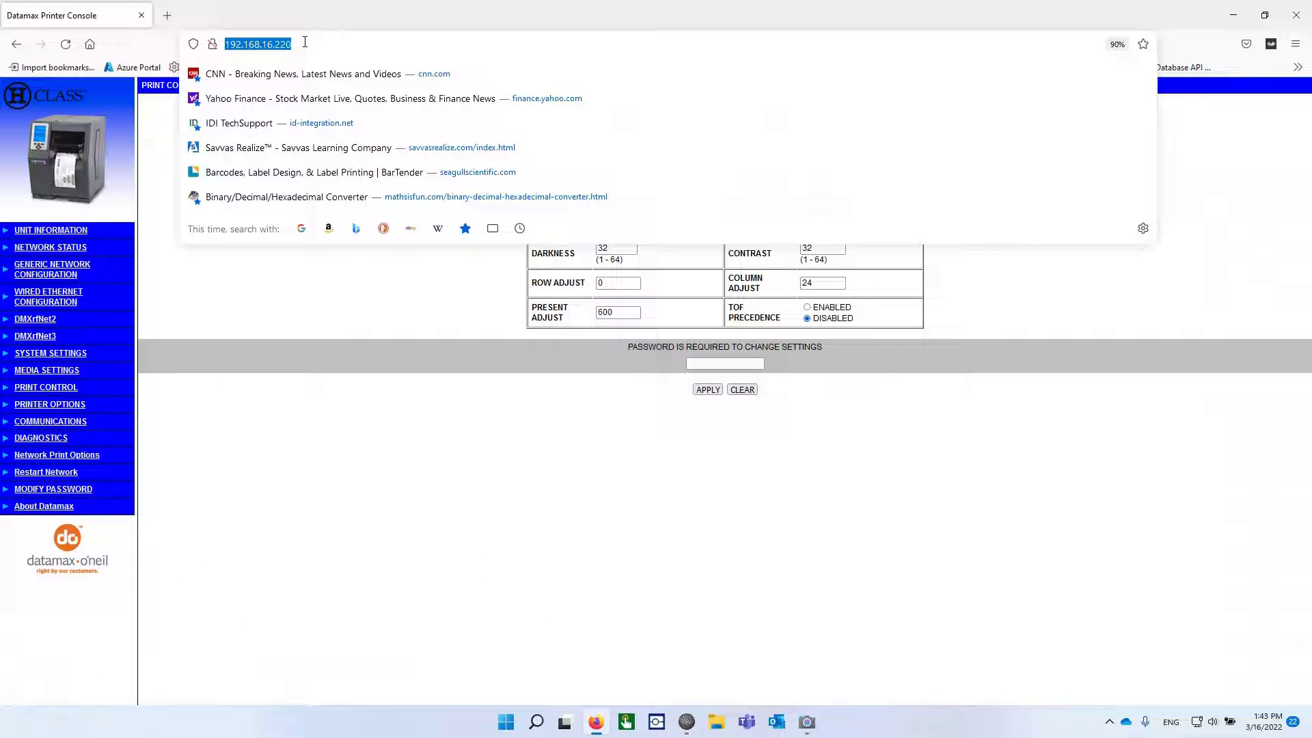